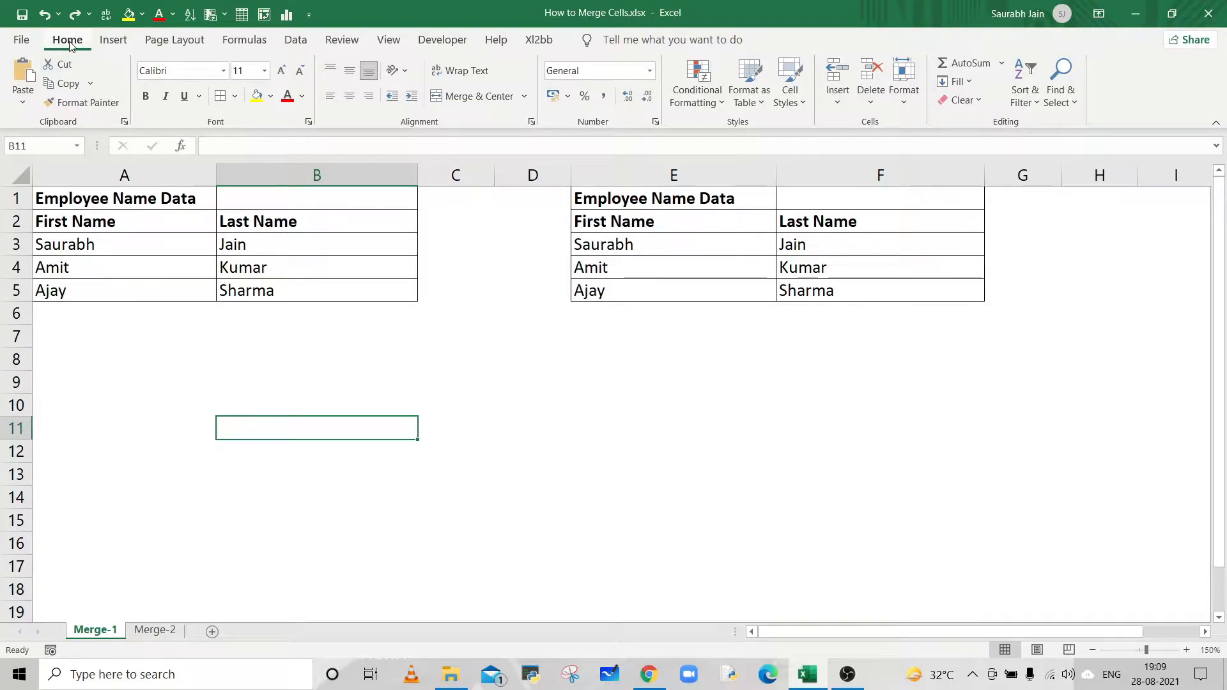
Step: Merge and center the "Employee Name Data" title across cells A1:B1 on the Merge-1 sheet
{"action": "left_click", "coordinate": [525, 97]}
{"action": "left_click", "coordinate": [164, 198]}
{"action": "left_click_drag", "start_coordinate": [219, 199], "coordinate": [226, 199]}
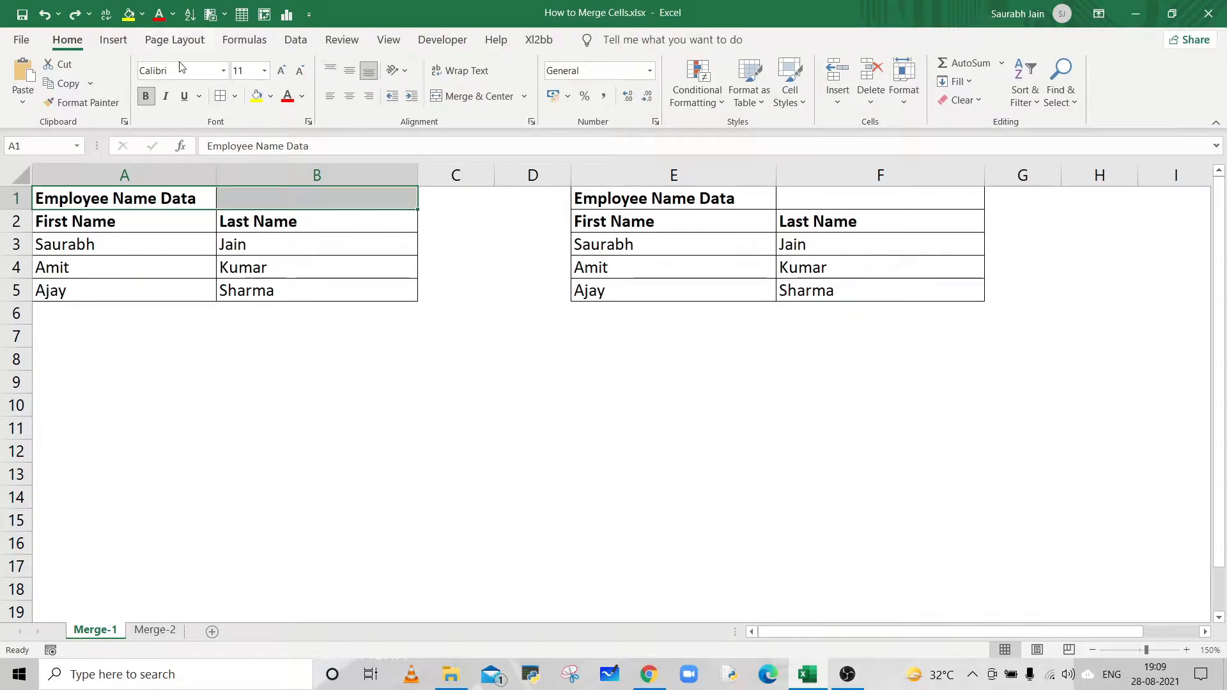
{"action": "left_click", "coordinate": [478, 99]}
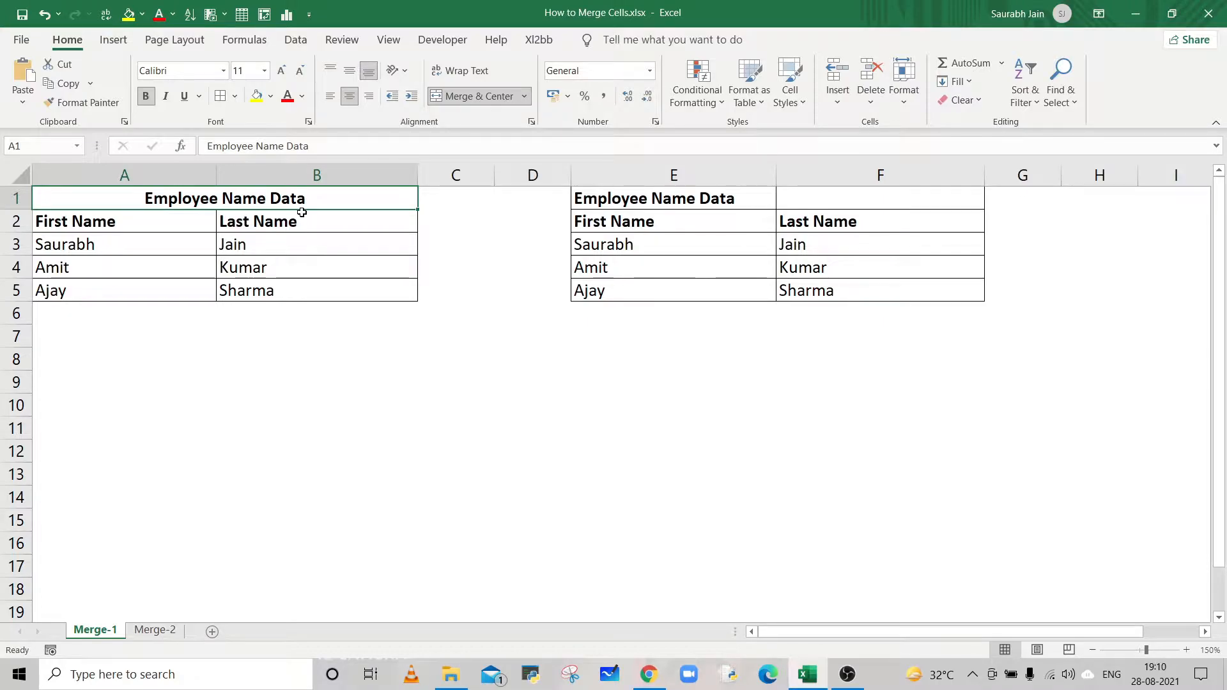
Step: Merge and center the header cells A2:B2, accepting that only the upper-left value "First Name" is kept
{"action": "left_click", "coordinate": [208, 223]}
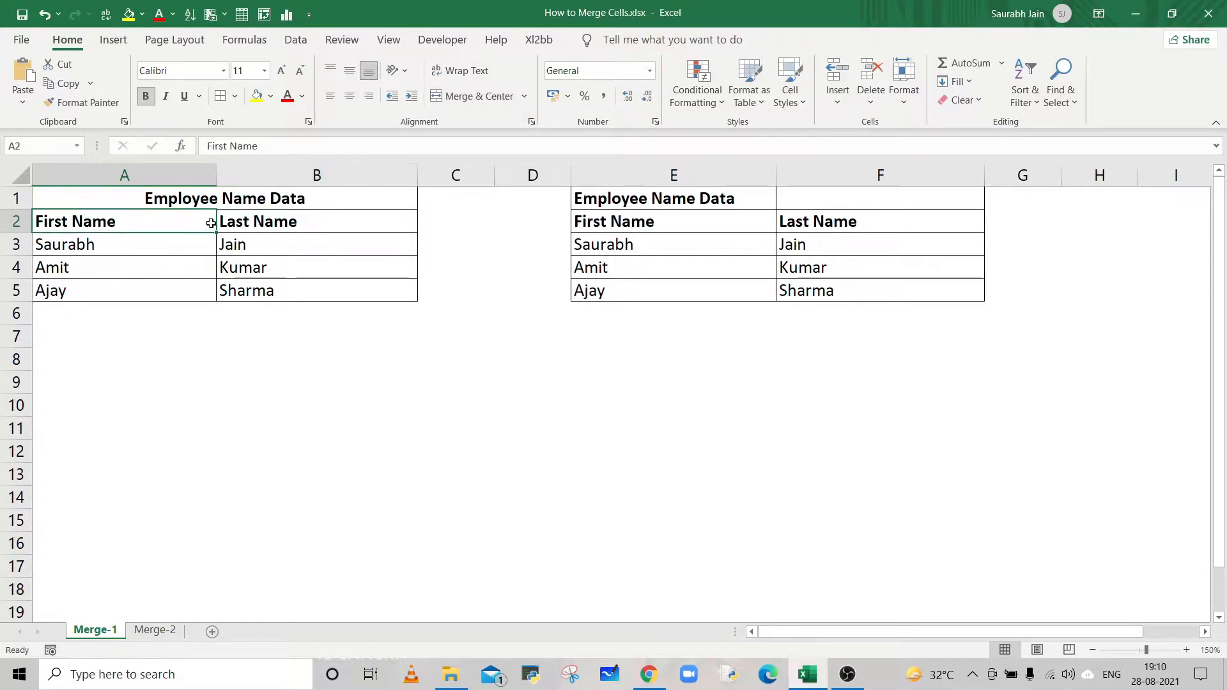
{"action": "left_click", "coordinate": [251, 222]}
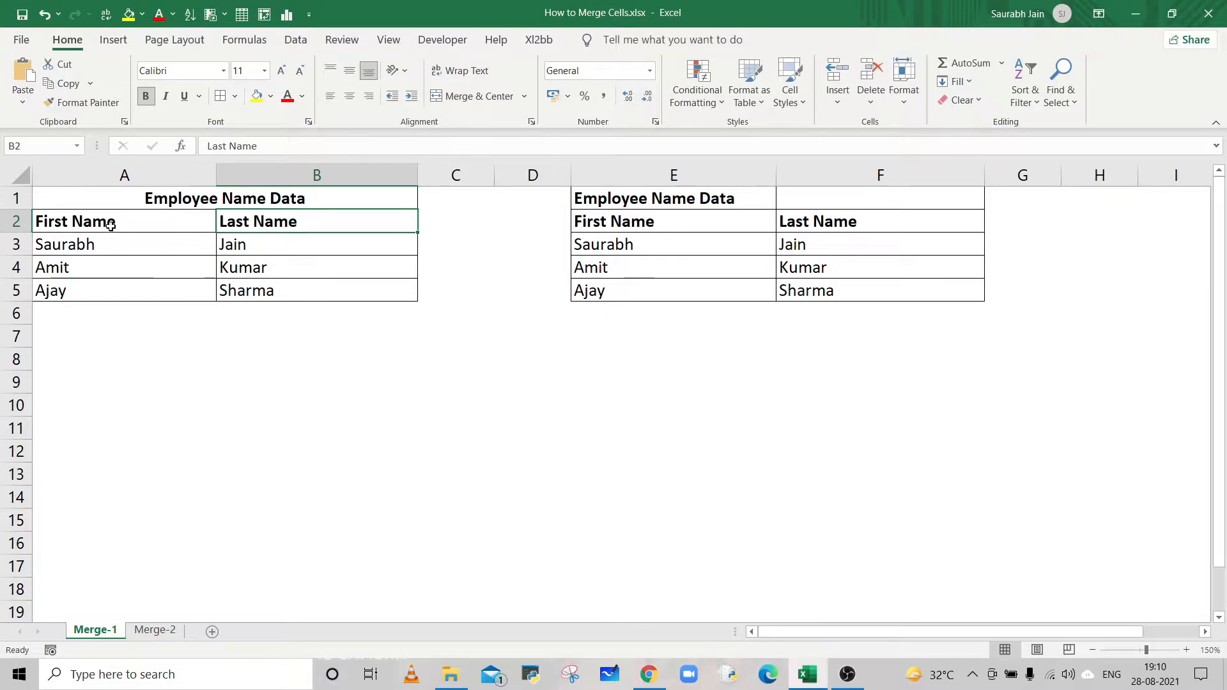
{"action": "left_click", "coordinate": [111, 221]}
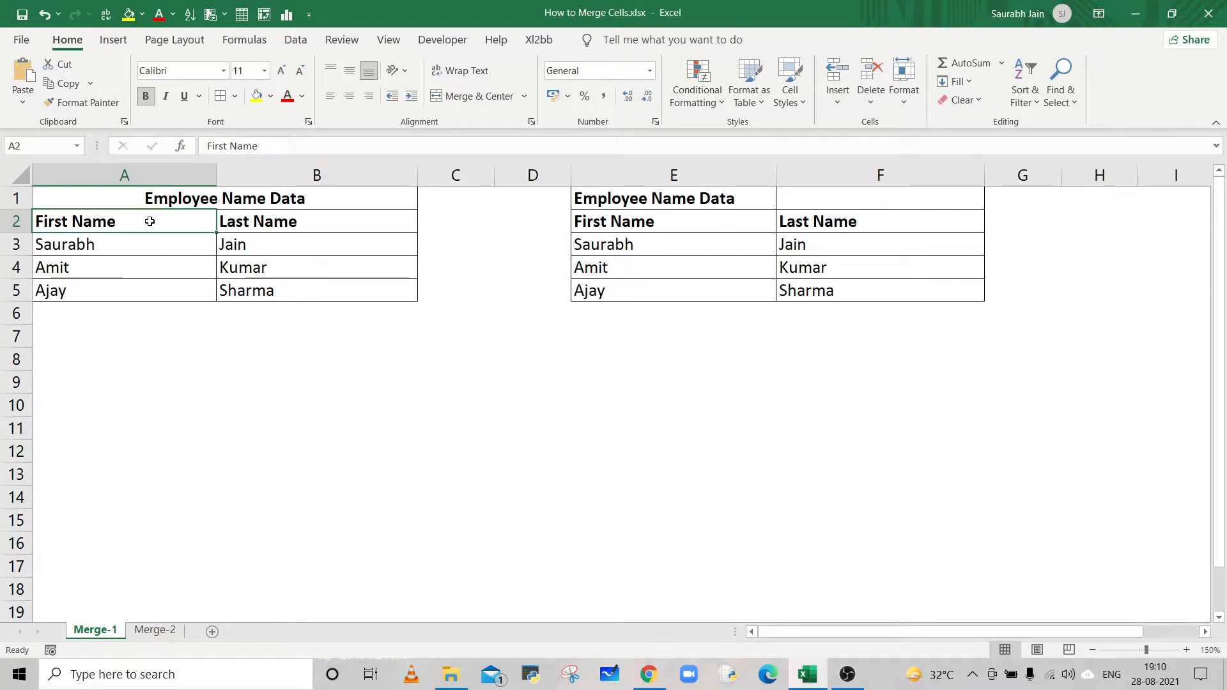
{"action": "left_click_drag", "start_coordinate": [169, 221], "coordinate": [233, 221]}
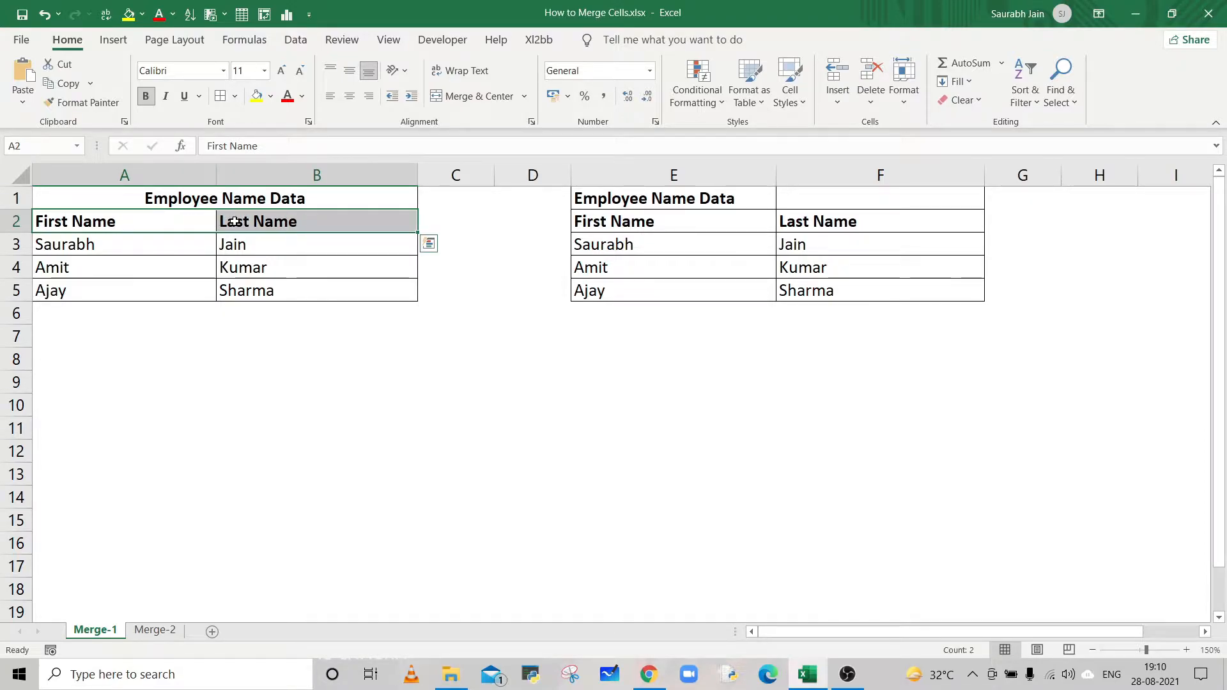
{"action": "left_click", "coordinate": [472, 101]}
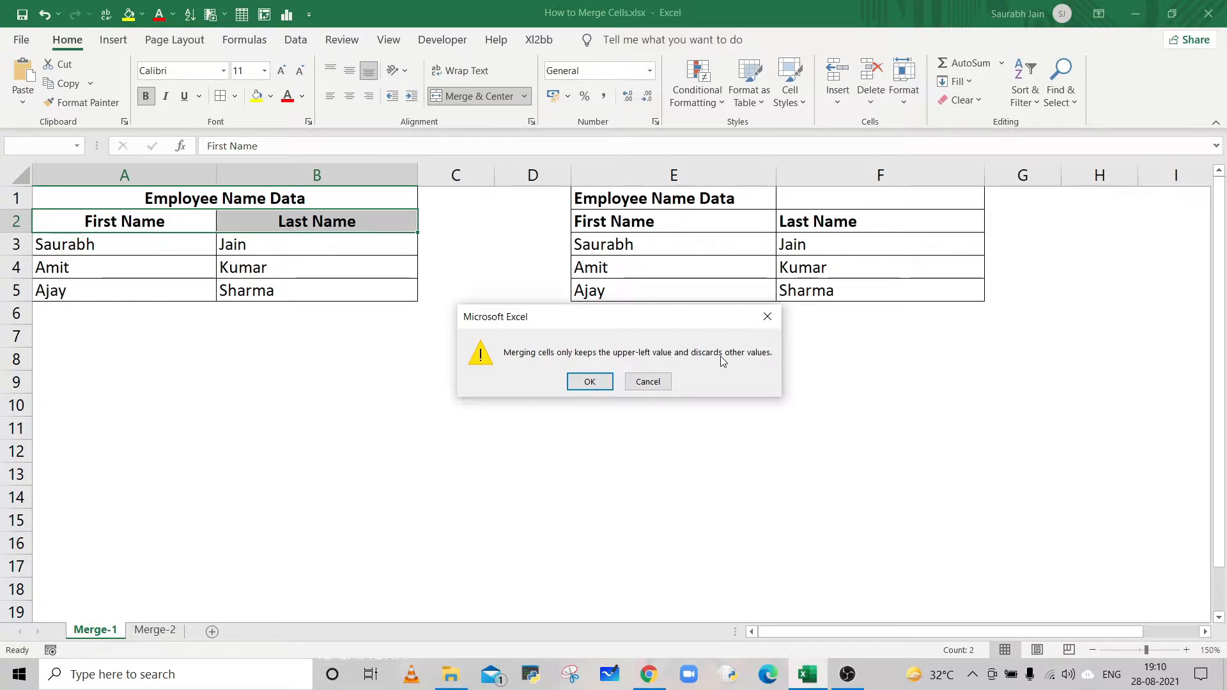
{"action": "left_click", "coordinate": [590, 382]}
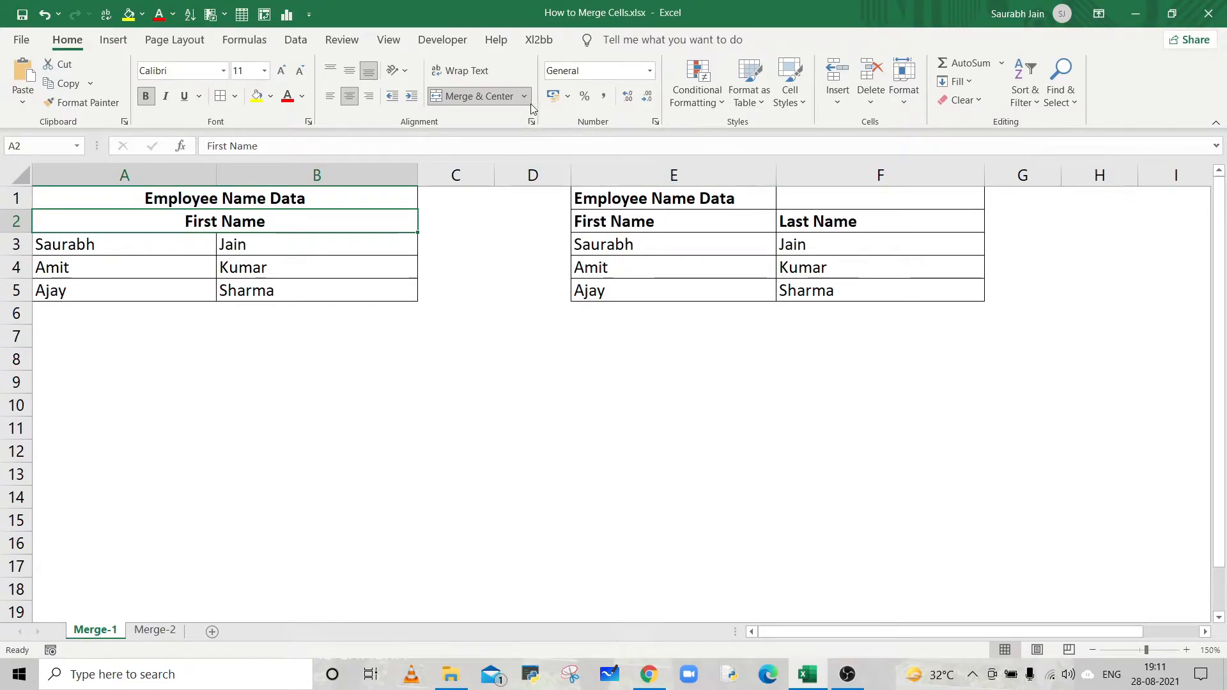
Step: Merge the second table's title cells E1:F1 with Merge Cells, without centering the text
{"action": "left_click", "coordinate": [523, 96]}
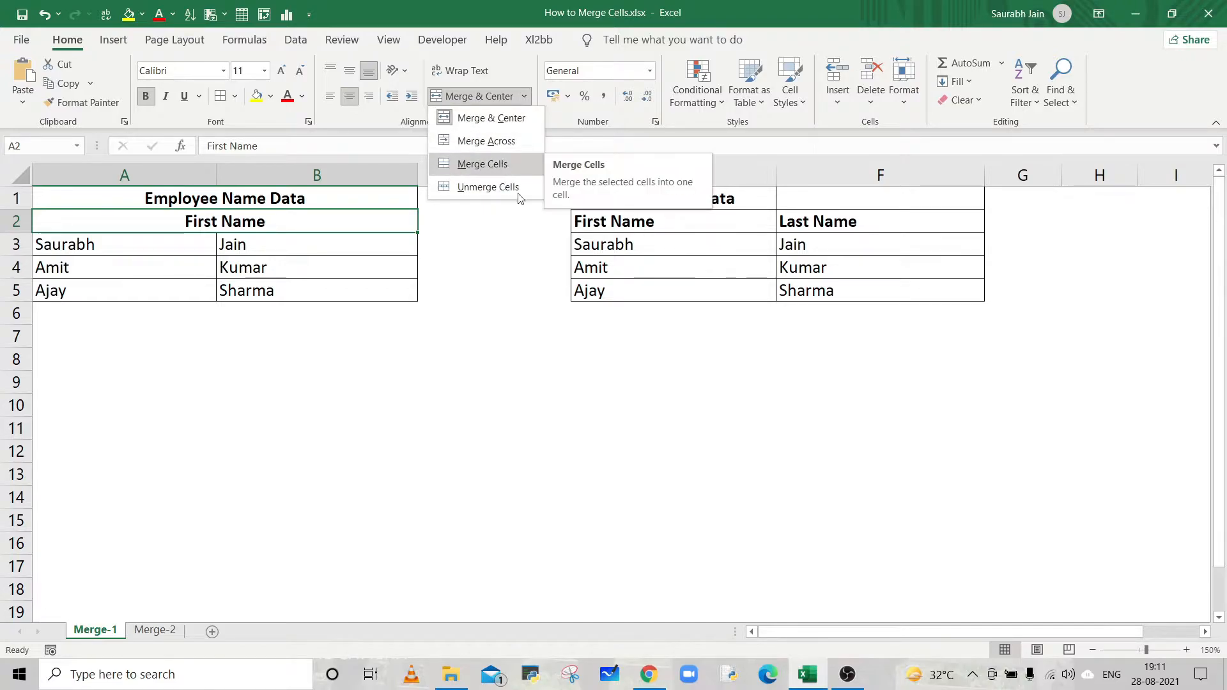
{"action": "left_click", "coordinate": [611, 398]}
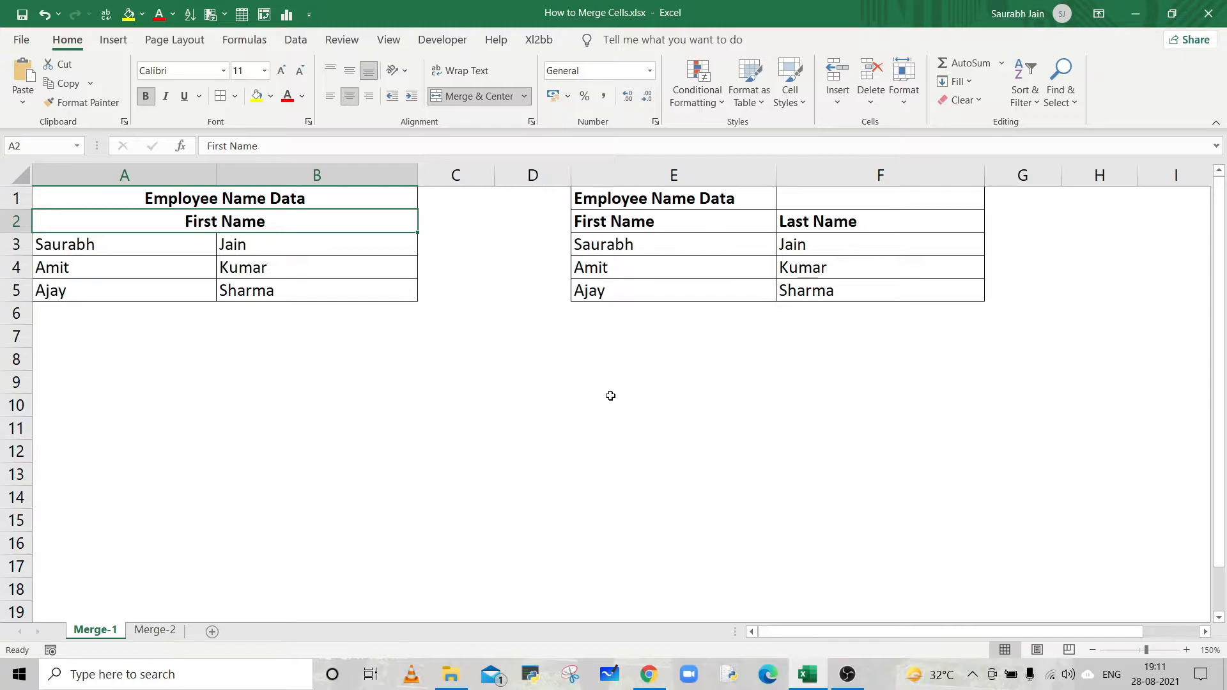
{"action": "left_click_drag", "start_coordinate": [712, 198], "coordinate": [789, 196]}
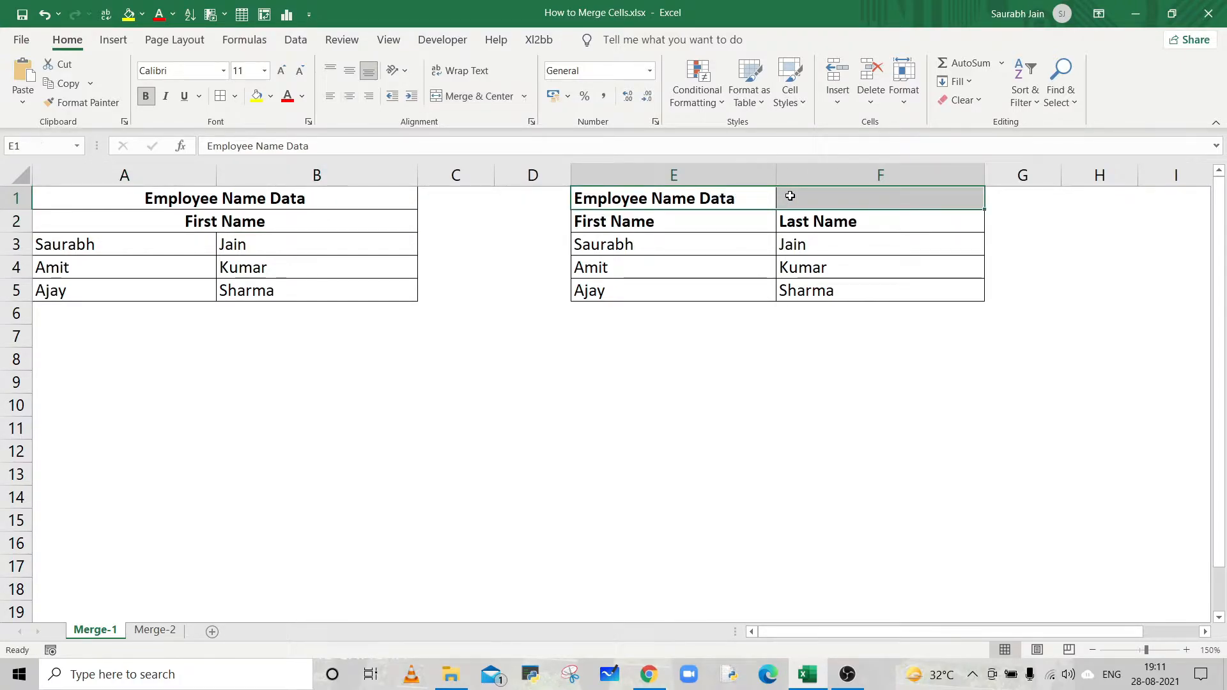
{"action": "left_click", "coordinate": [526, 98]}
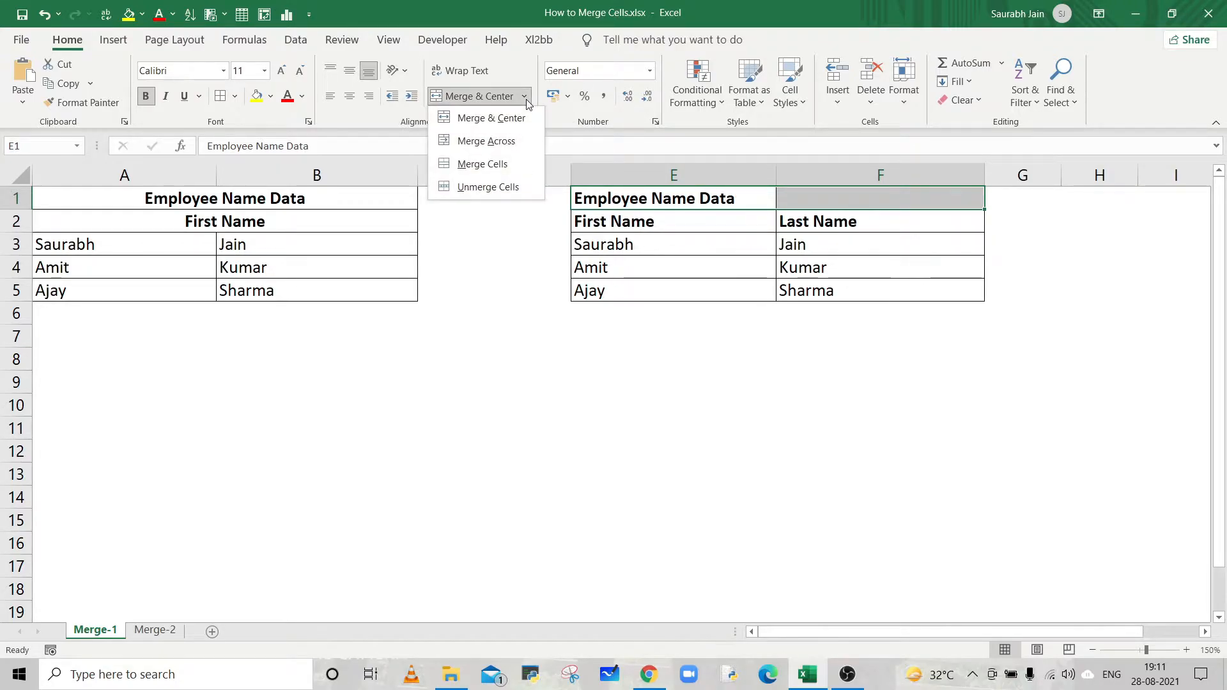
{"action": "left_click", "coordinate": [511, 167]}
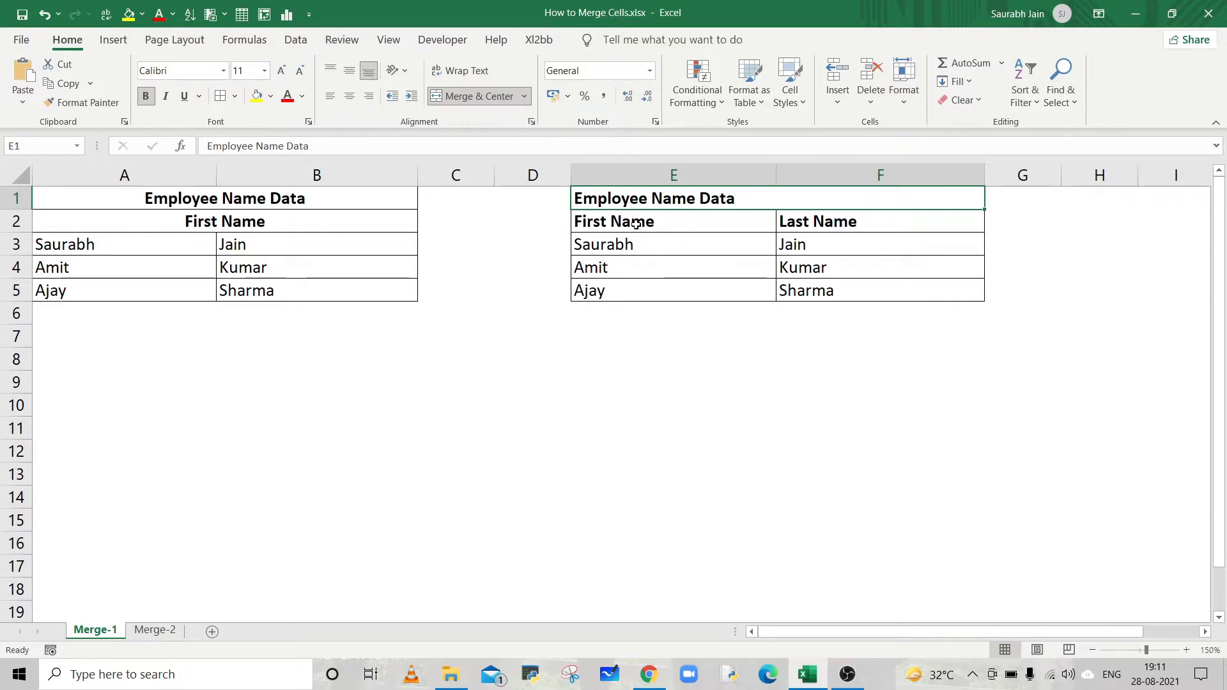
Step: Merge the second table's header cells E2:F2 without centering, accepting the loss of the "Last Name" value
{"action": "left_click_drag", "start_coordinate": [636, 223], "coordinate": [804, 228]}
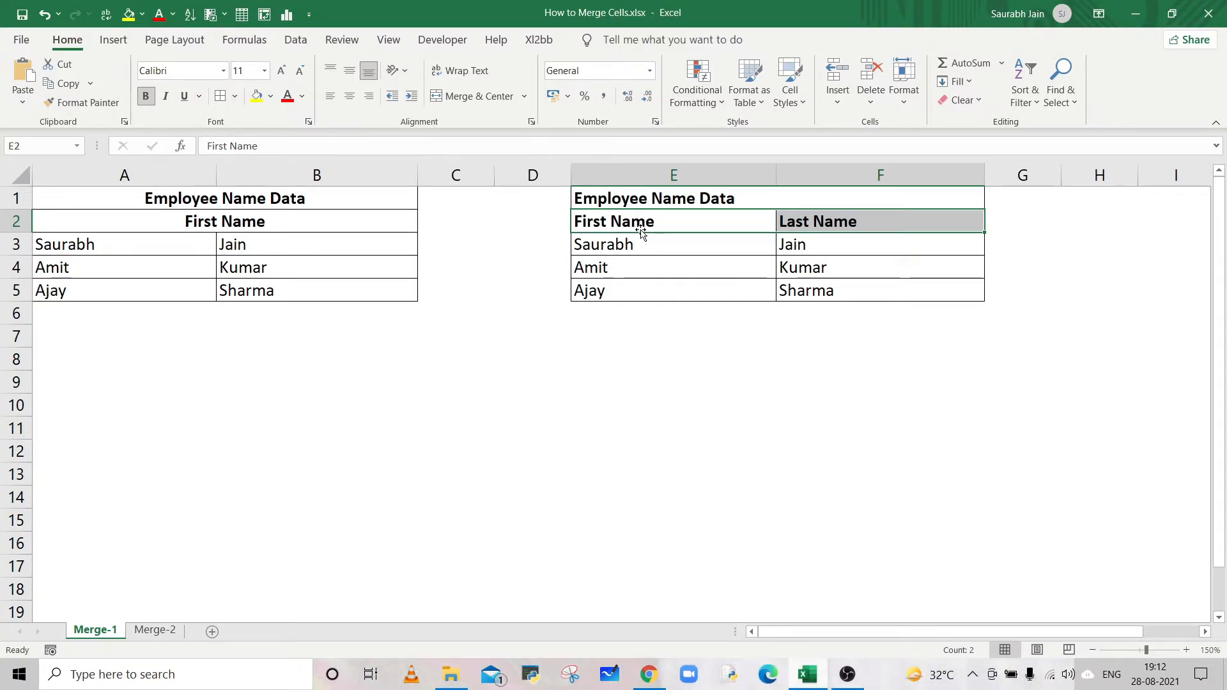
{"action": "left_click", "coordinate": [524, 97]}
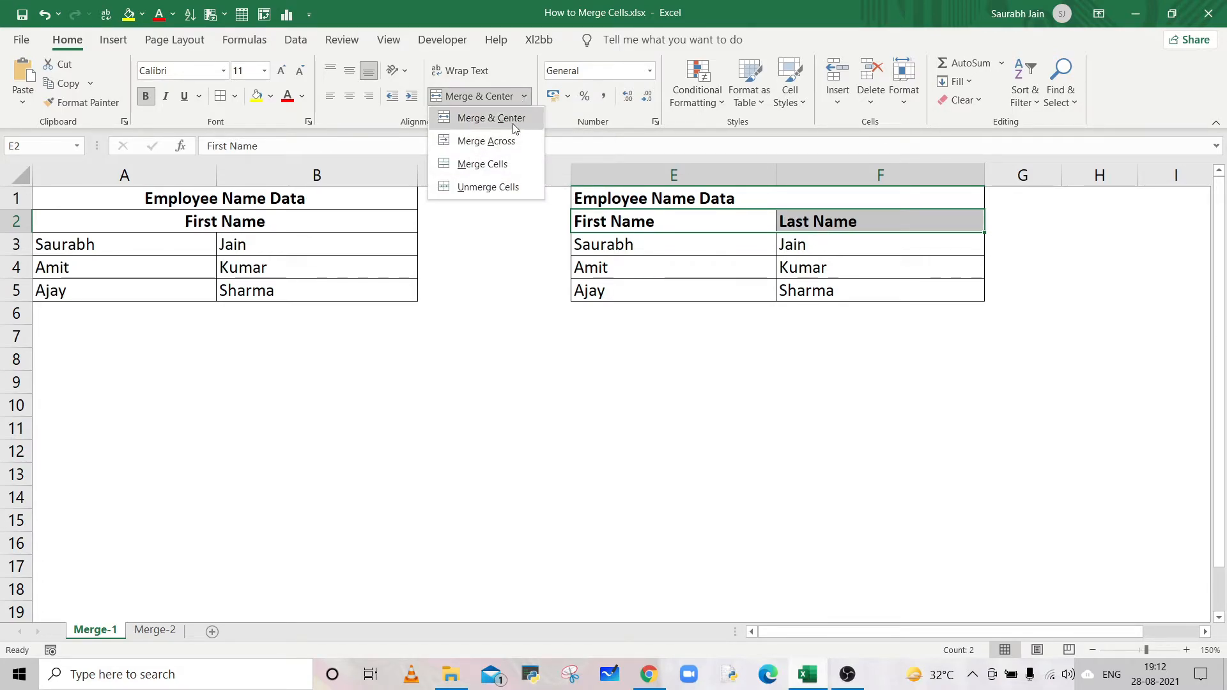
{"action": "left_click", "coordinate": [501, 167]}
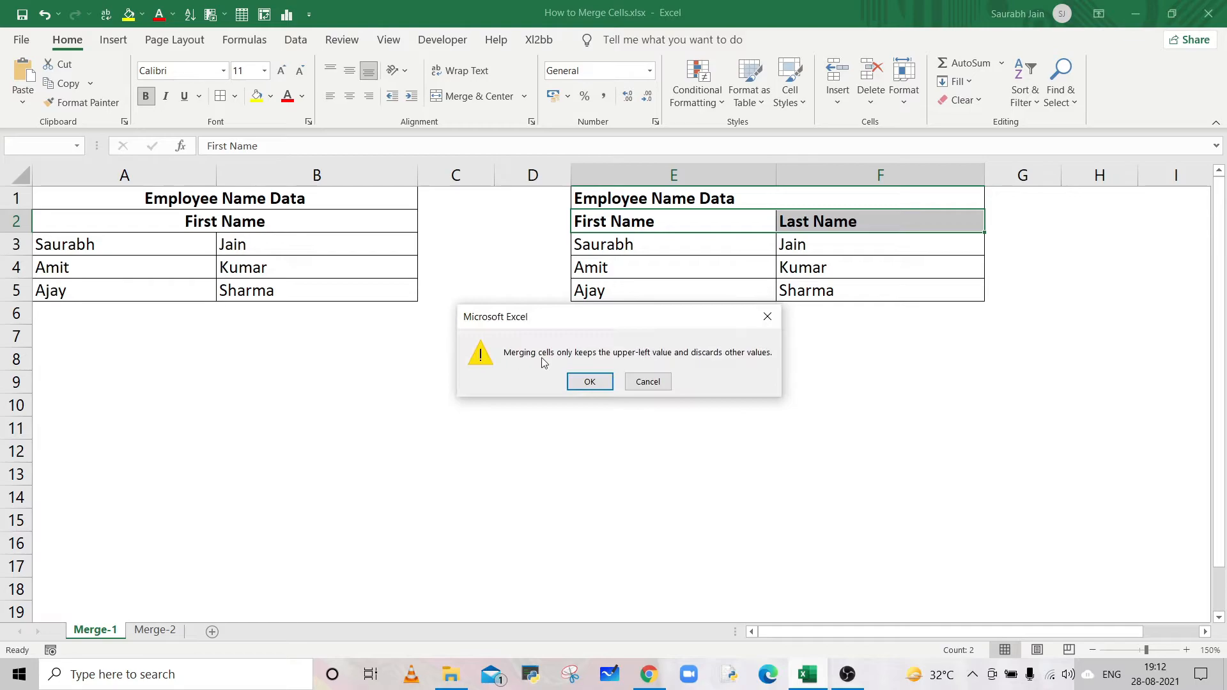
{"action": "left_click", "coordinate": [590, 382]}
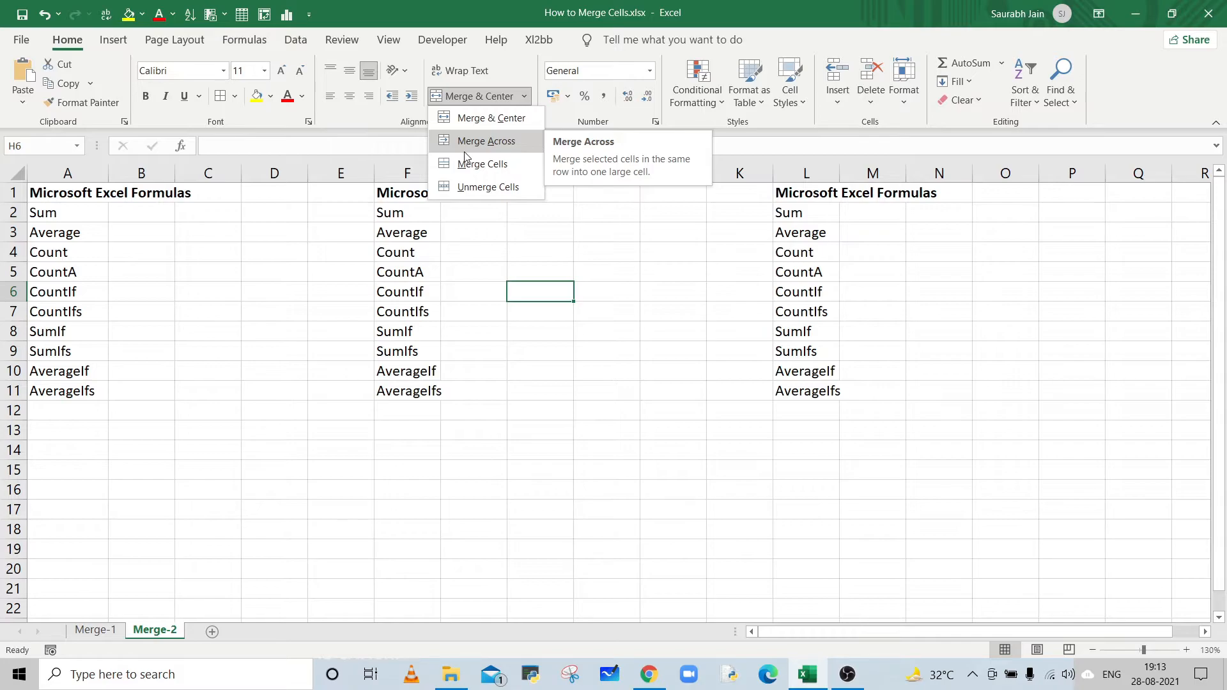
Step: Apply Merge Across to A1:C11 on the Merge-2 sheet so each row of the first formula list is merged separately
{"action": "left_click", "coordinate": [55, 192]}
{"action": "left_click_drag", "start_coordinate": [55, 192], "coordinate": [196, 389]}
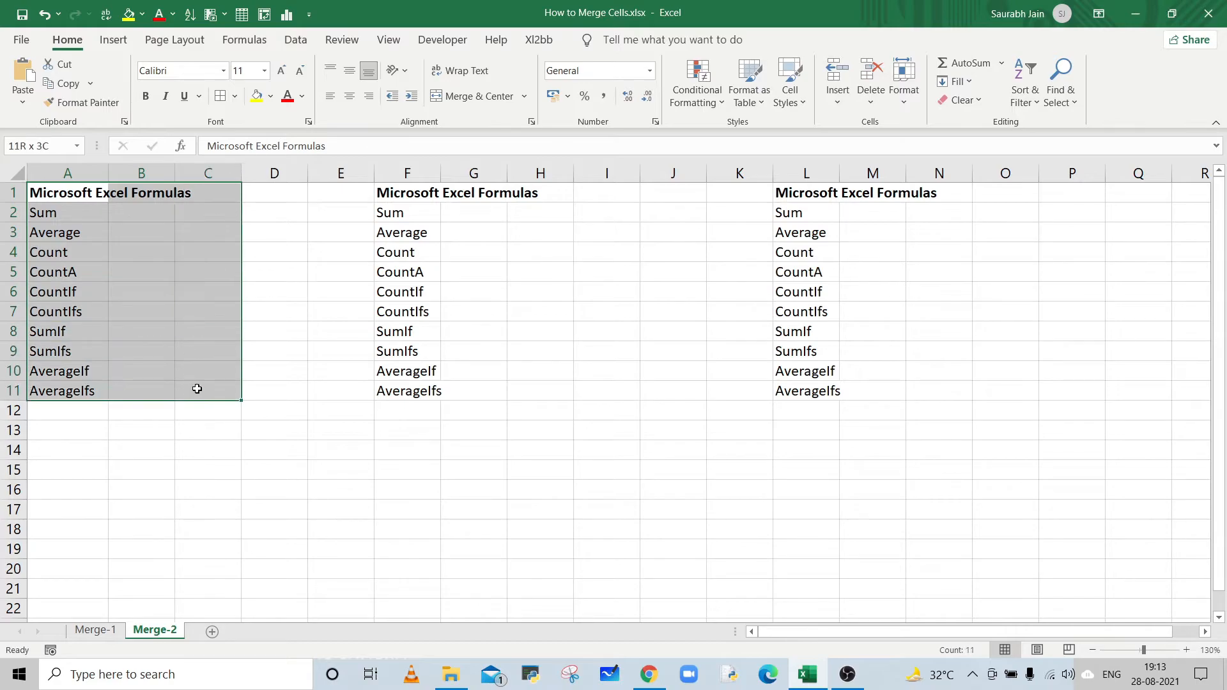
{"action": "left_click", "coordinate": [524, 97]}
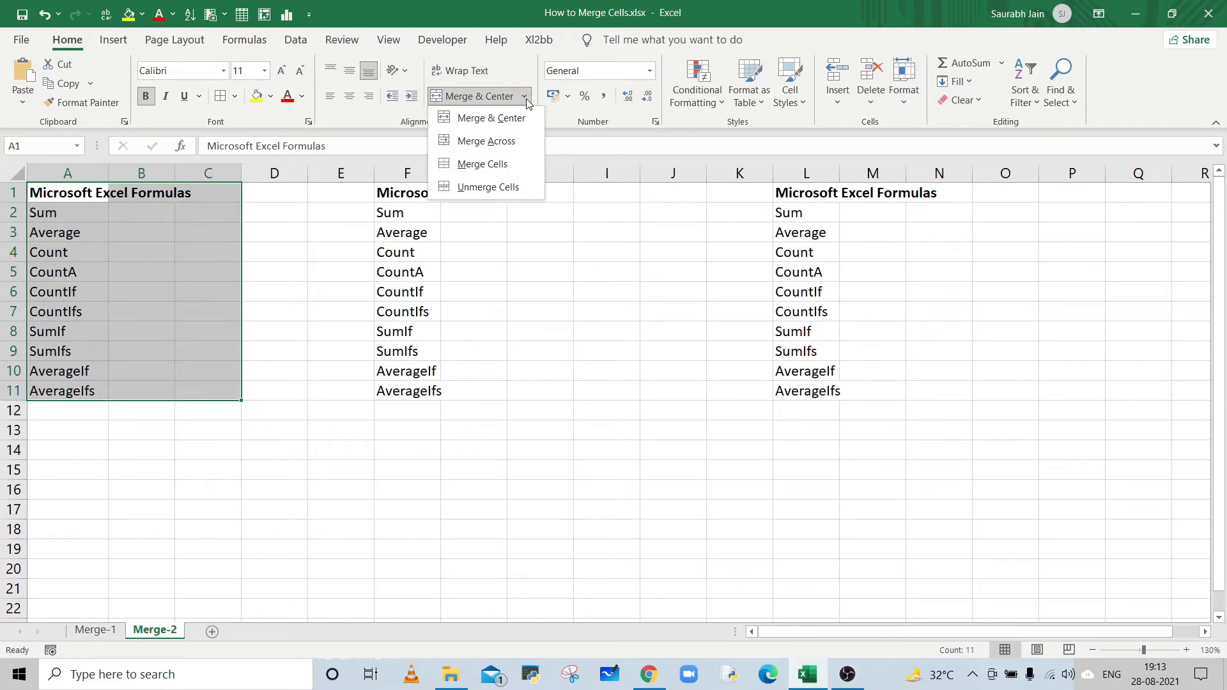
{"action": "left_click", "coordinate": [501, 141]}
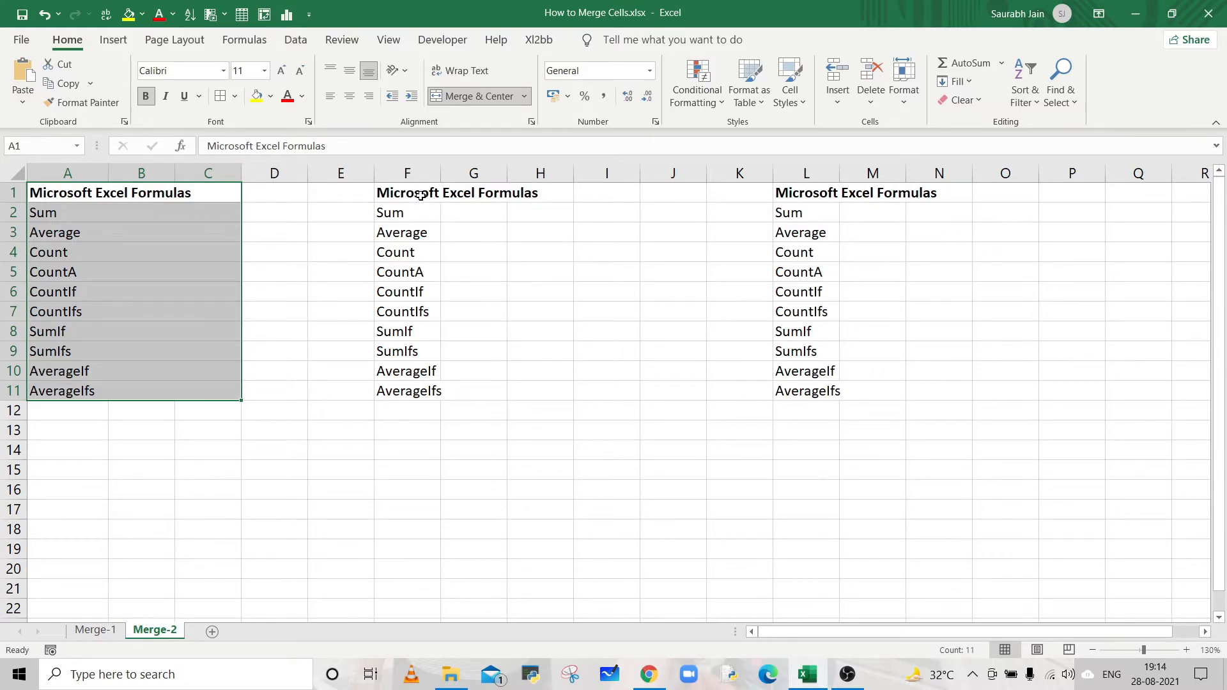
Step: Merge the second formula list F1:H11 into a single cell with Merge Cells, keeping only the upper-left value
{"action": "left_click_drag", "start_coordinate": [412, 193], "coordinate": [535, 390]}
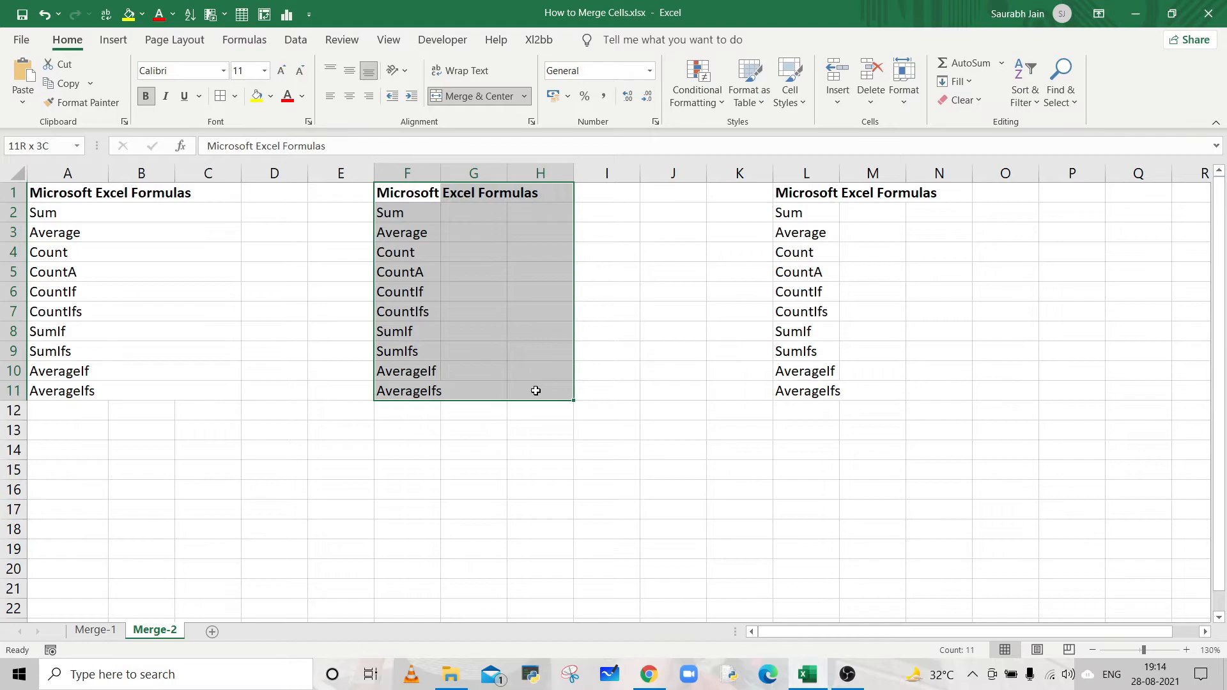
{"action": "left_click_drag", "start_coordinate": [535, 390], "coordinate": [536, 391]}
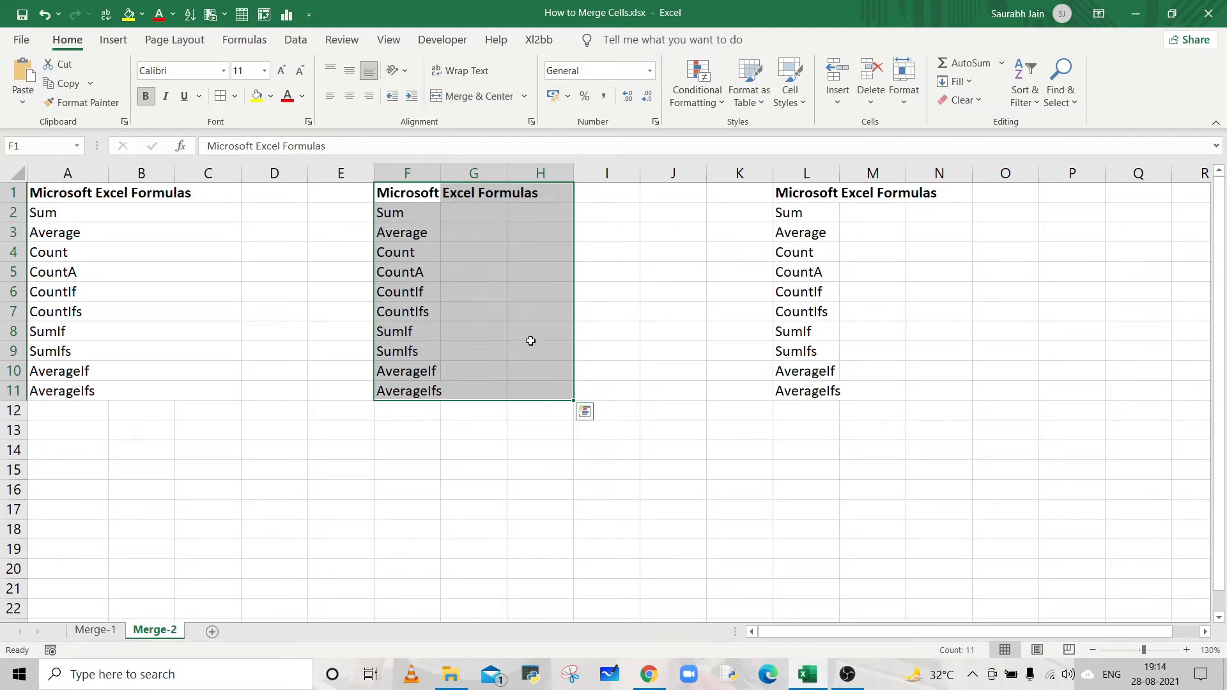
{"action": "left_click", "coordinate": [524, 98]}
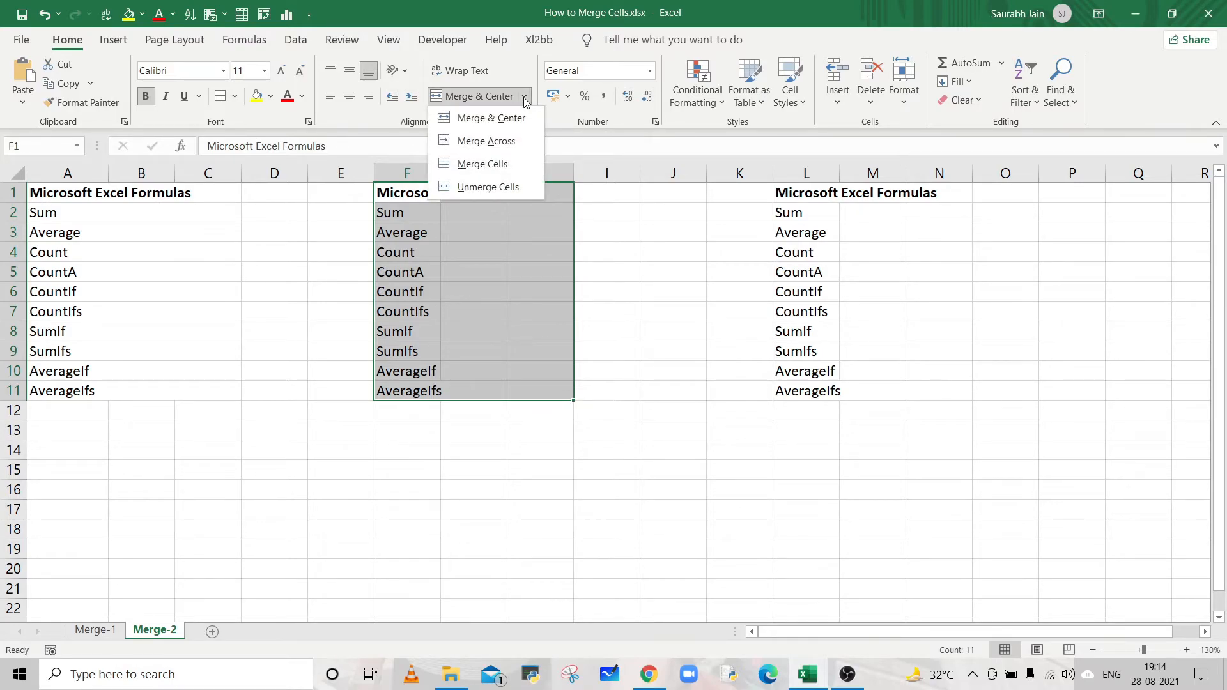
{"action": "left_click", "coordinate": [519, 168]}
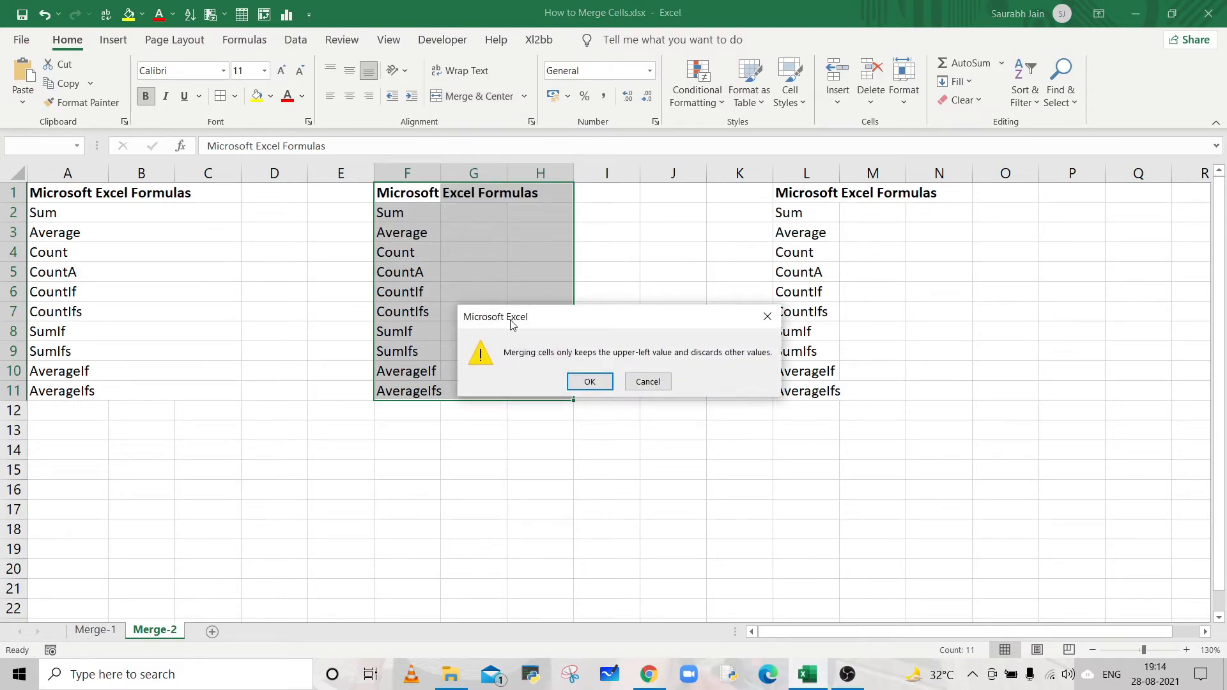
{"action": "left_click", "coordinate": [589, 384]}
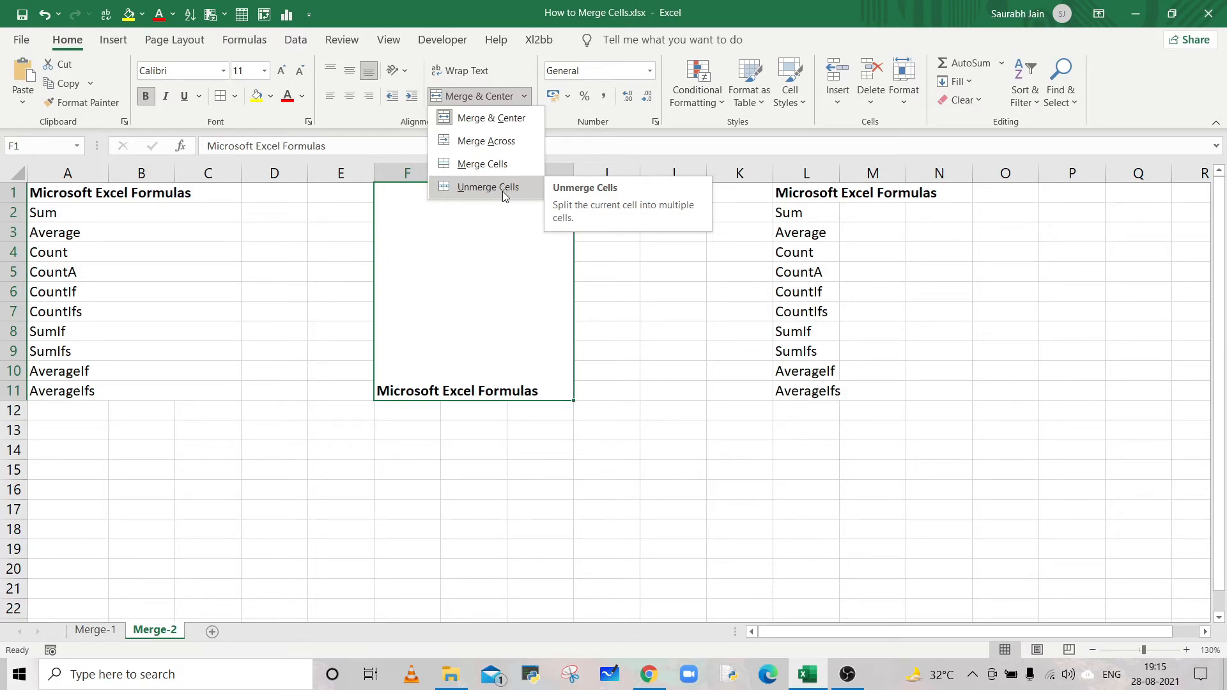
Step: Unmerge the large merged cell F1:H11 back into individual cells
{"action": "left_click", "coordinate": [466, 253]}
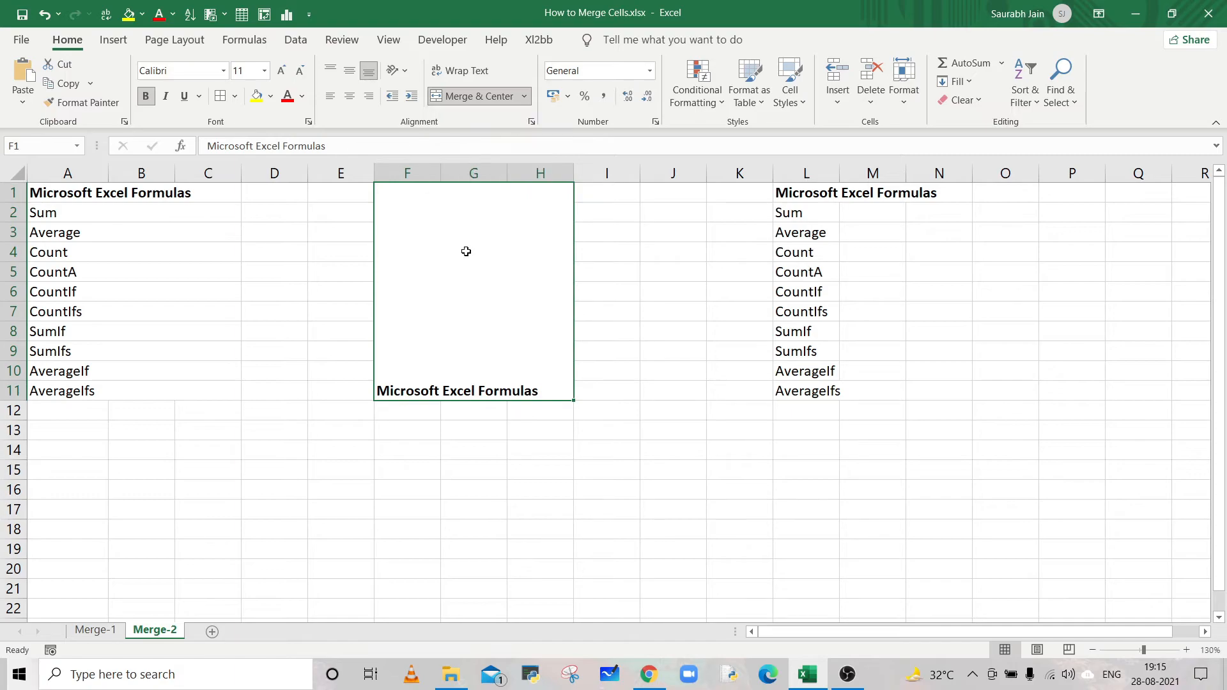
{"action": "left_click", "coordinate": [525, 97]}
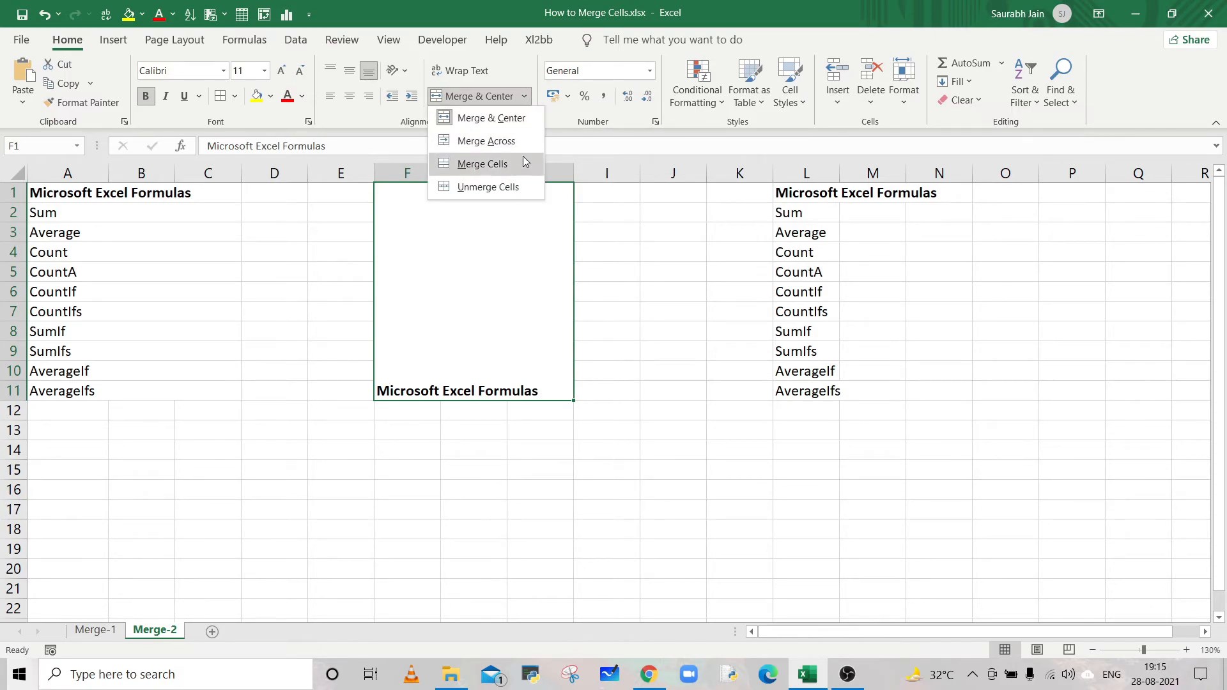
{"action": "left_click", "coordinate": [516, 190]}
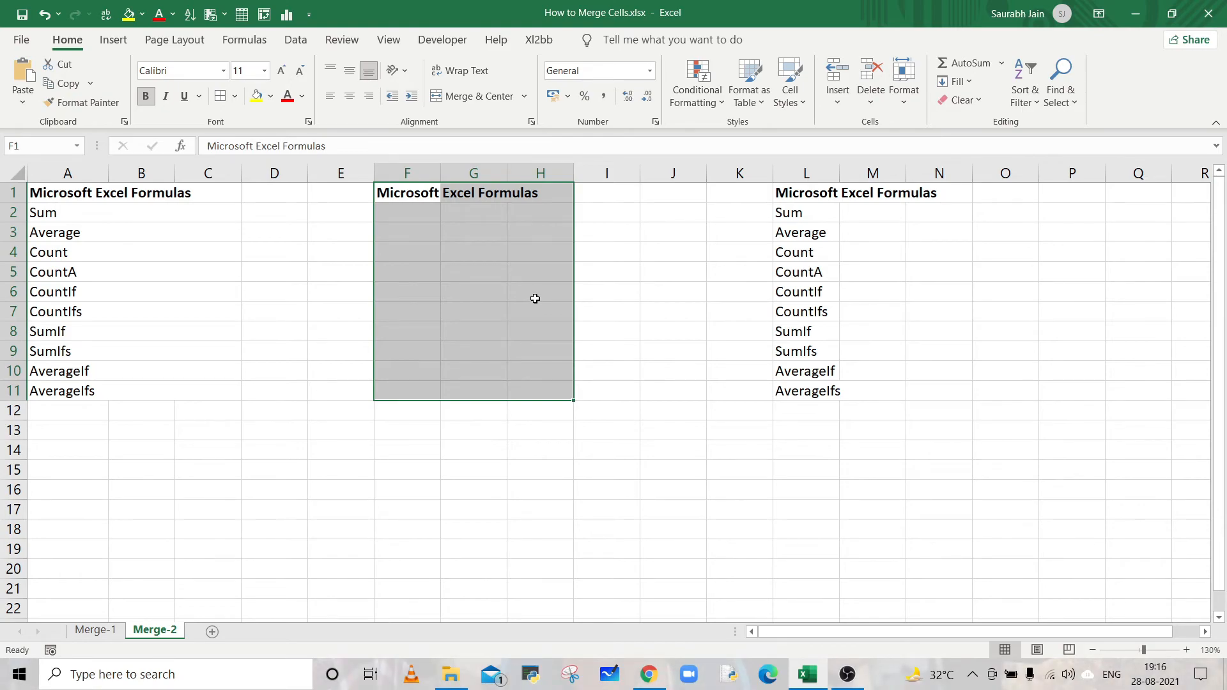
Step: Set the horizontal alignment of the third formula list L1:N11 to Center Across Selection and check individual cells in column M
{"action": "left_click_drag", "start_coordinate": [808, 195], "coordinate": [920, 393]}
{"action": "key", "text": "ctrl+1"}
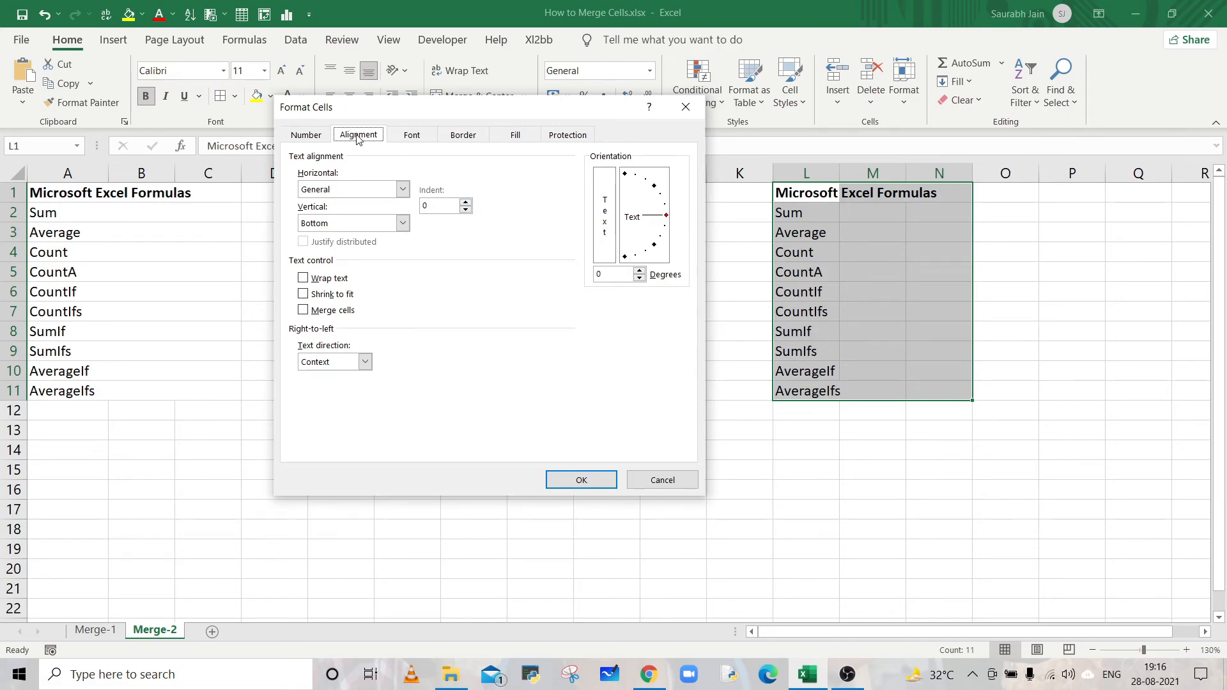
{"action": "left_click", "coordinate": [403, 189]}
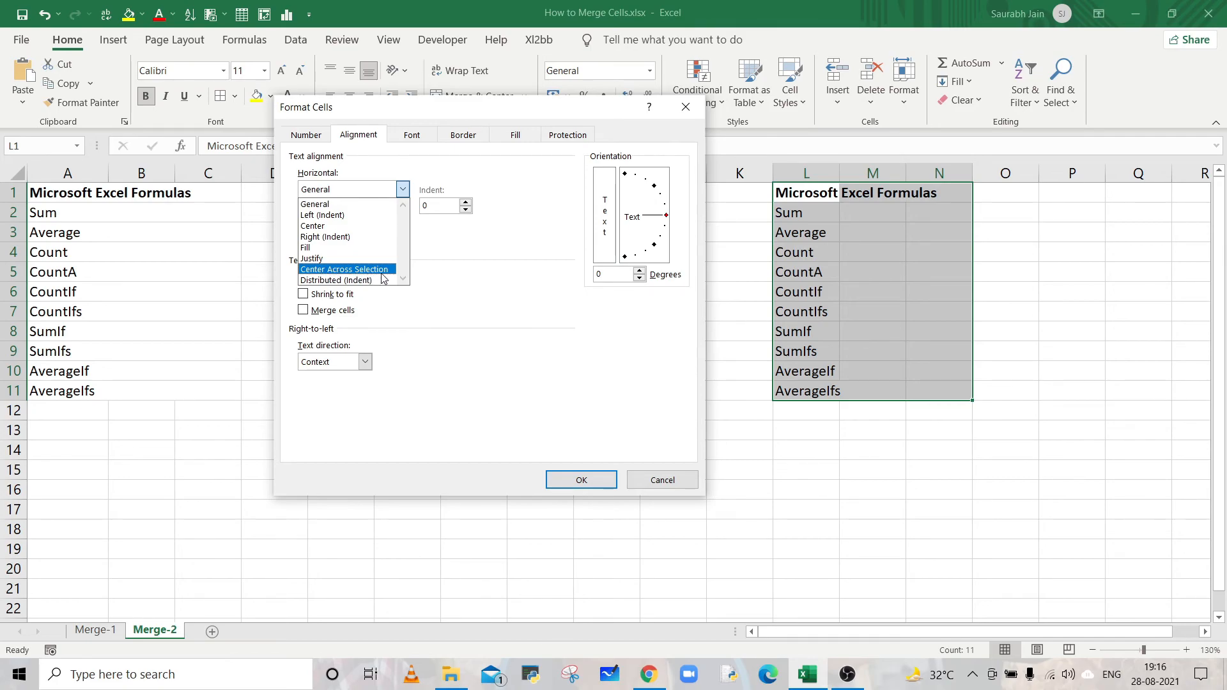
{"action": "left_click", "coordinate": [344, 269]}
{"action": "left_click", "coordinate": [581, 480]}
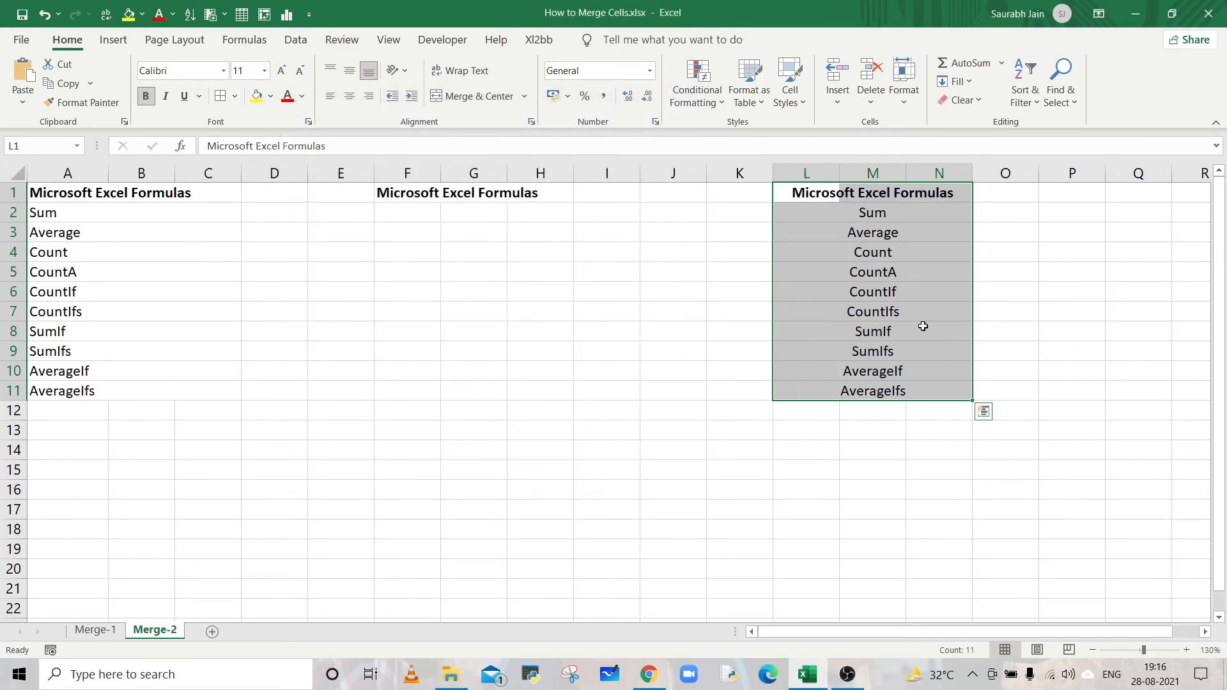
{"action": "left_click", "coordinate": [900, 218]}
{"action": "left_click", "coordinate": [889, 234]}
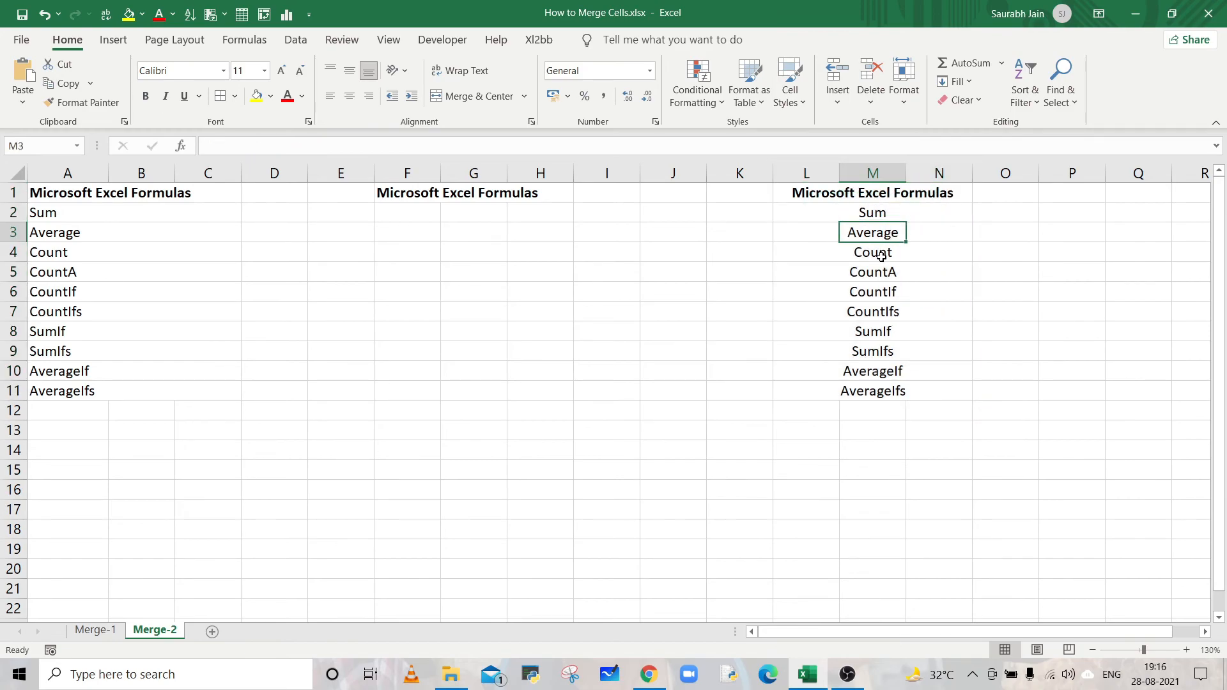